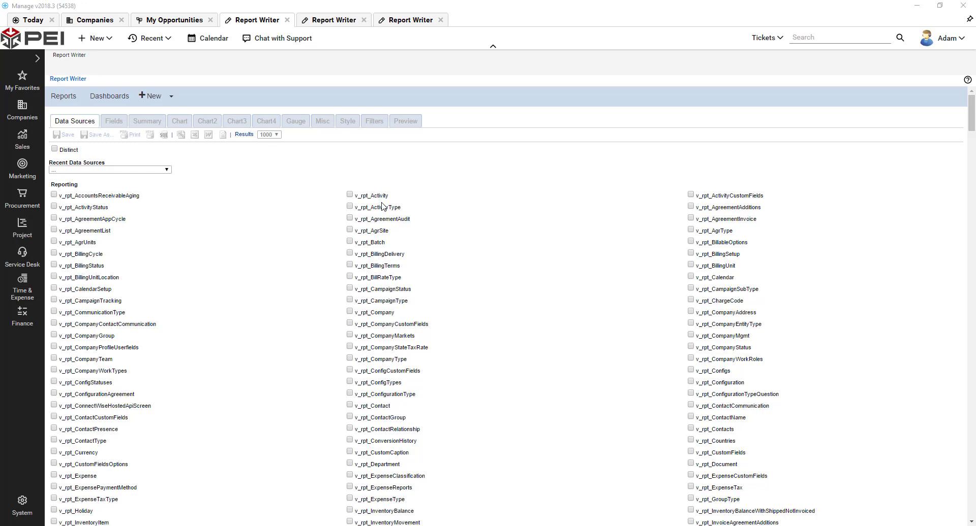
Switch the data source selection to the advanced view and choose v_rpt_Opportunity as the report's data source
left_click(167, 98)
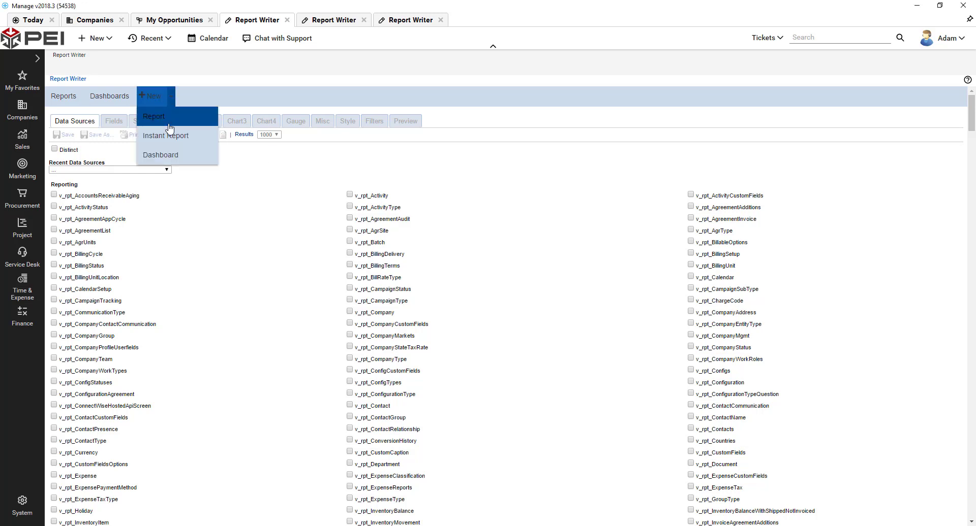
left_click(277, 181)
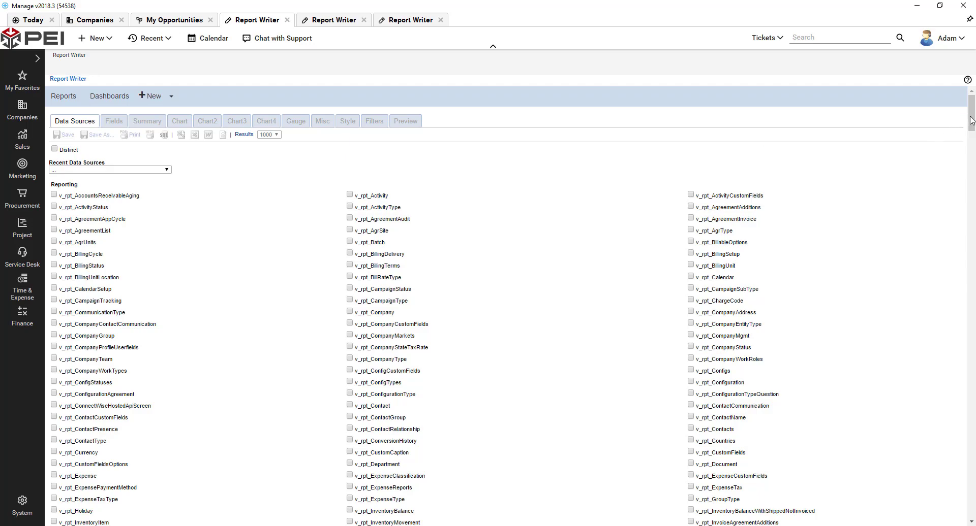
left_click_drag(971, 119, 960, 518)
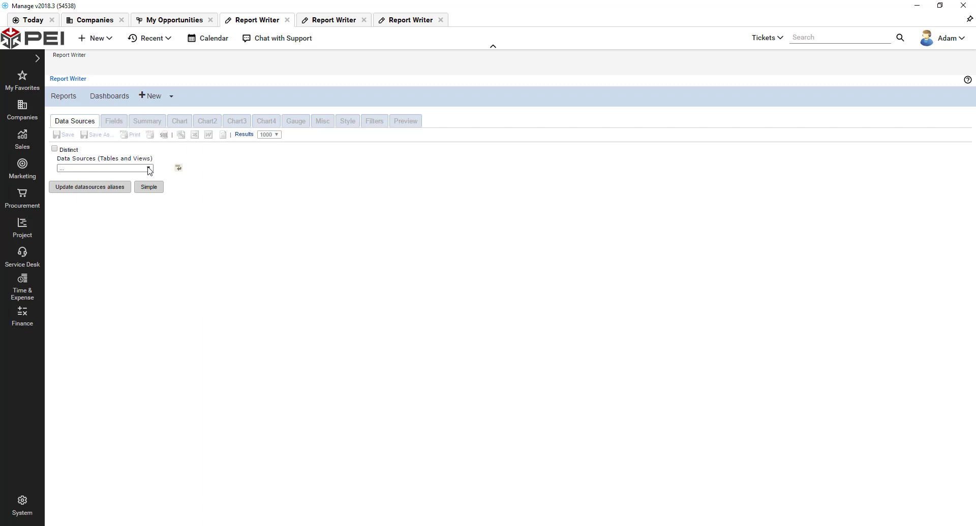
left_click(150, 170)
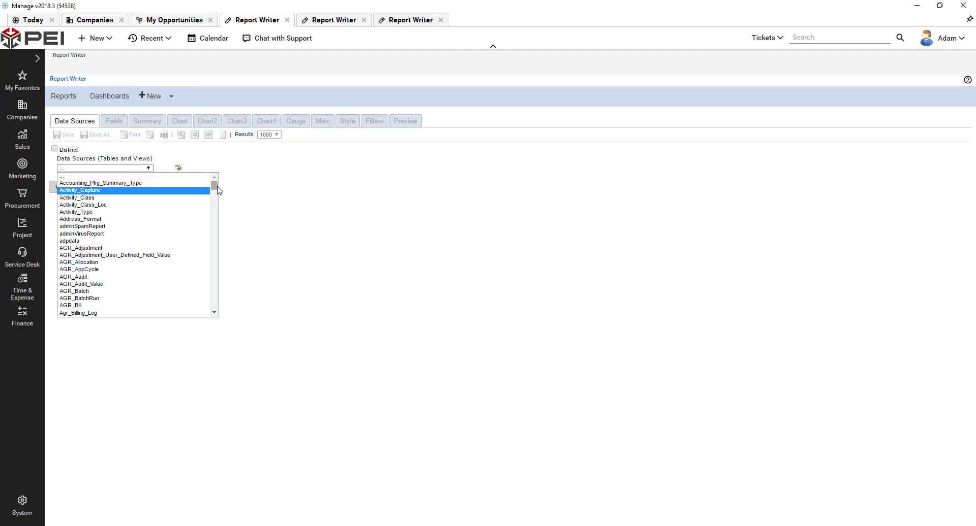
left_click_drag(216, 191, 215, 287)
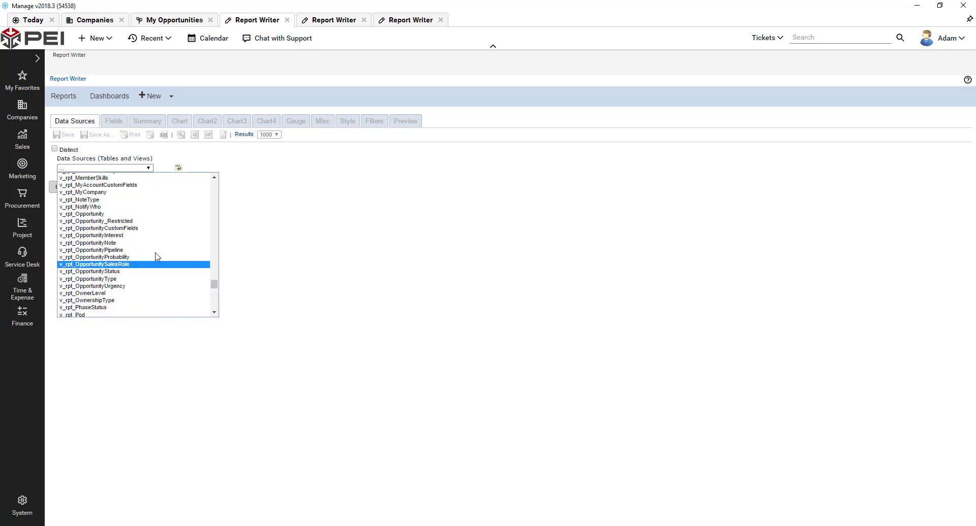
left_click(136, 217)
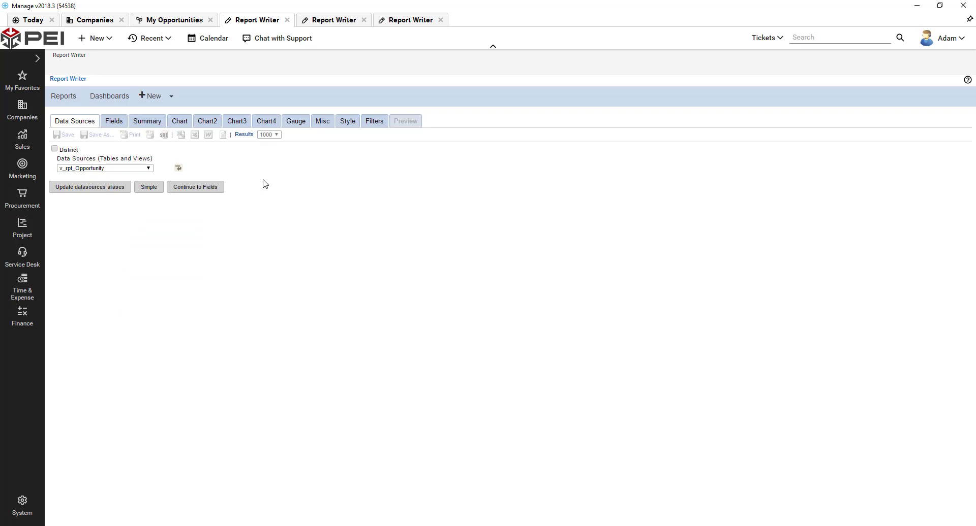
Title the report summary Opportunities and add Company_Name as its first field
left_click(145, 123)
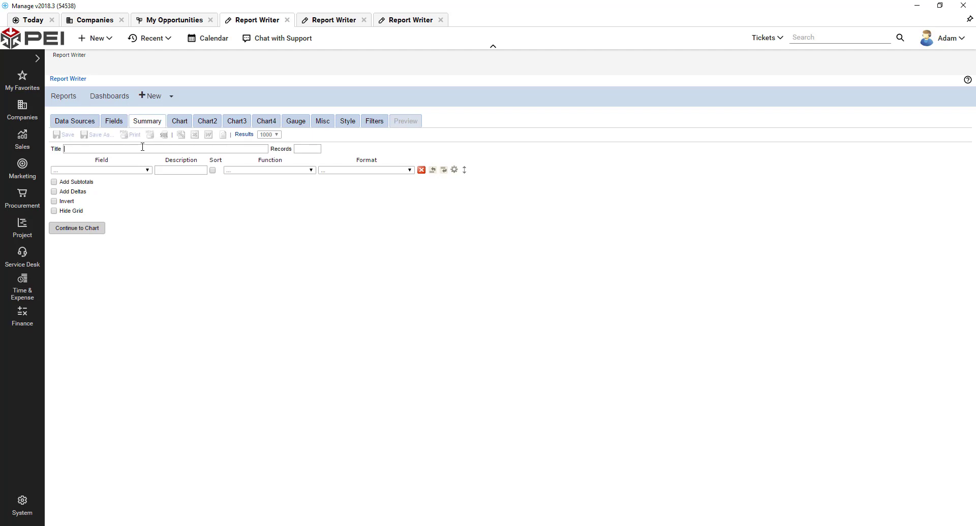
type("Opportunities")
left_click(140, 170)
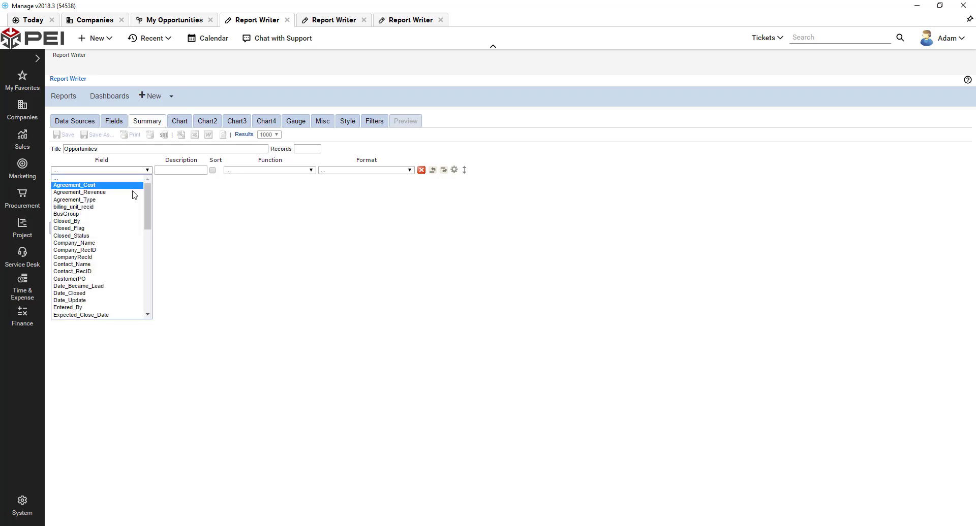
left_click(126, 243)
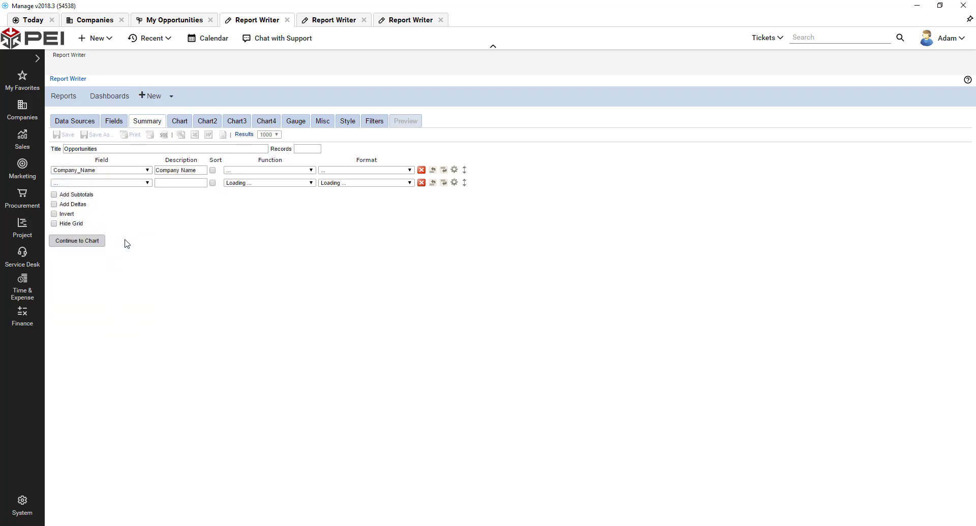
Add Opportunity_Name and Sales_Rep1 as the next summary fields
left_click(148, 183)
left_click_drag(148, 203, 150, 244)
left_click(116, 289)
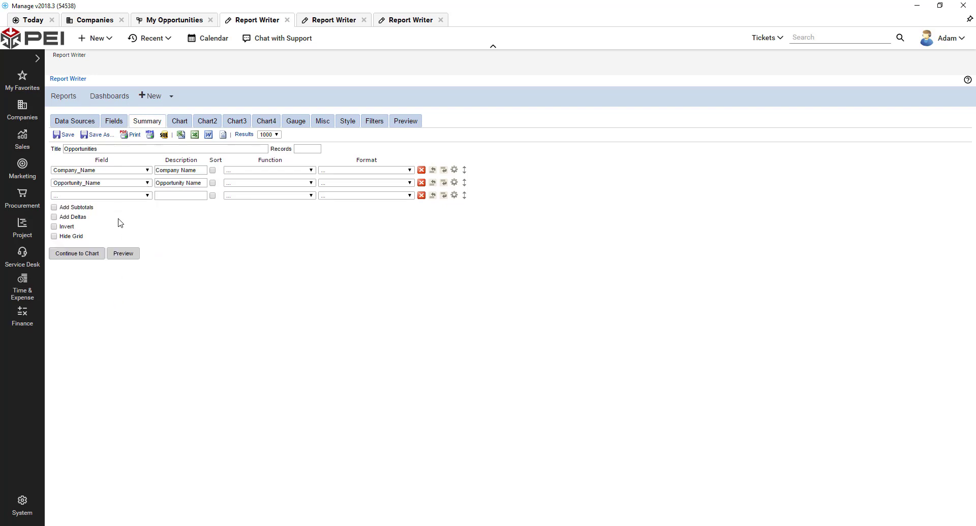
left_click(127, 195)
left_click_drag(147, 214, 156, 288)
left_click(96, 301)
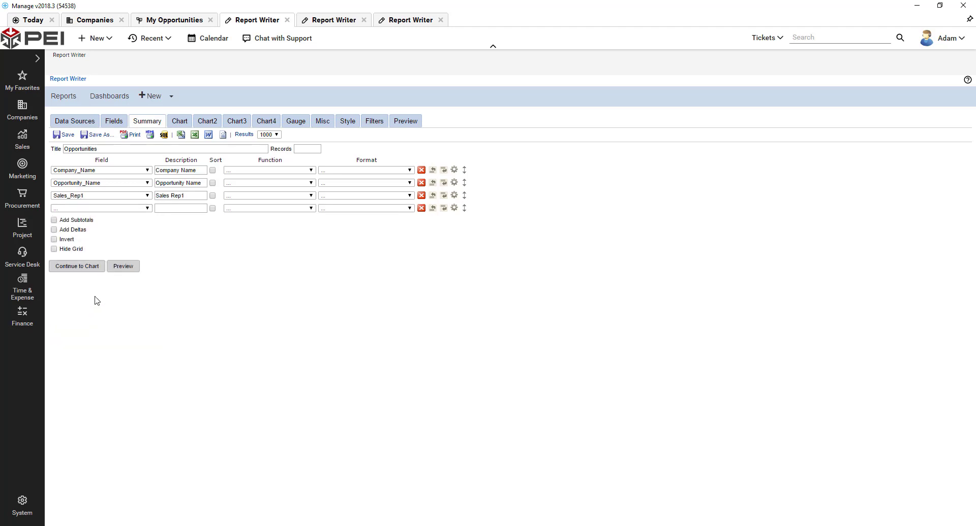
Add Expected_Close_Date and Date_Closed to the summary fields
left_click(128, 209)
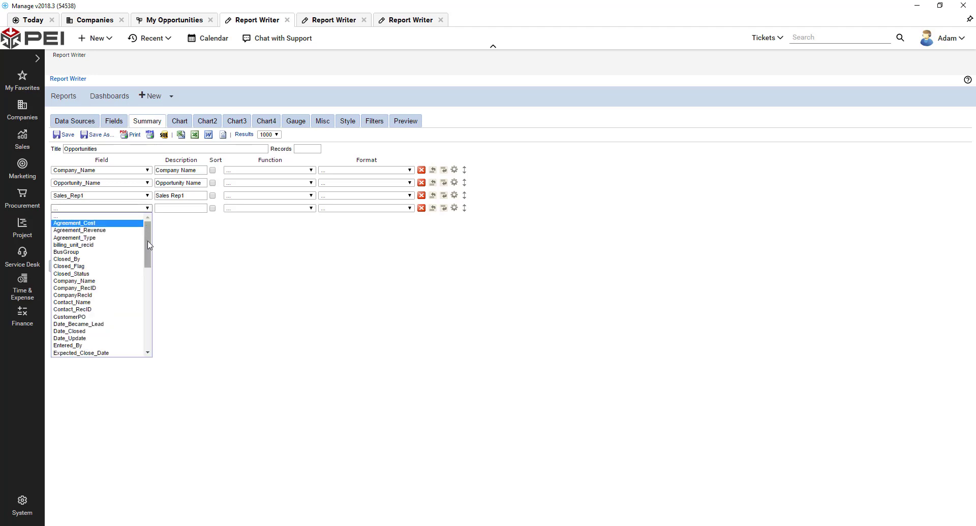
left_click_drag(149, 245, 149, 252)
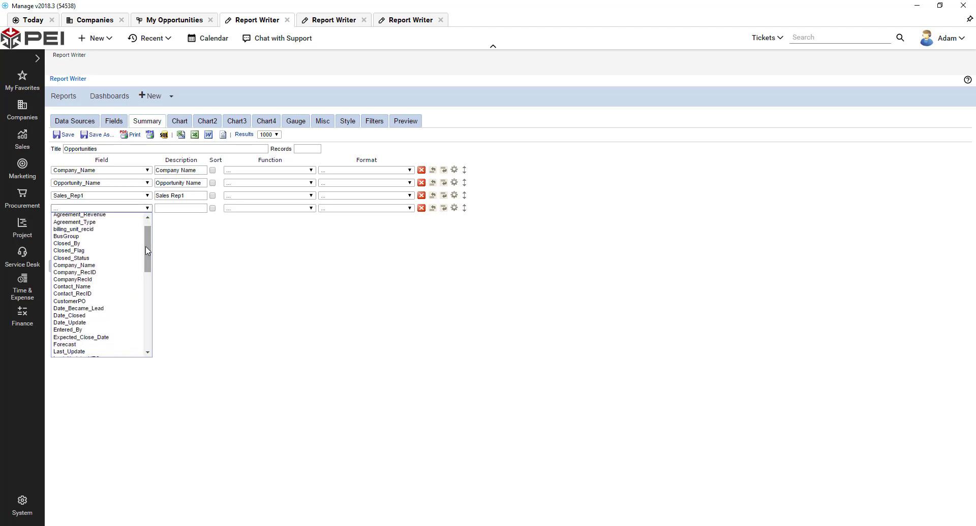
left_click(108, 338)
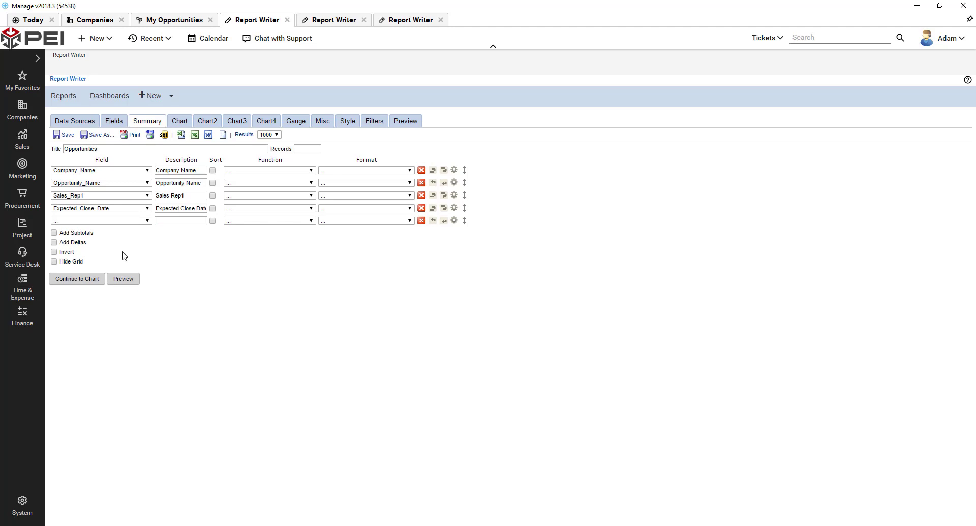
left_click(134, 223)
left_click_drag(149, 262, 150, 271)
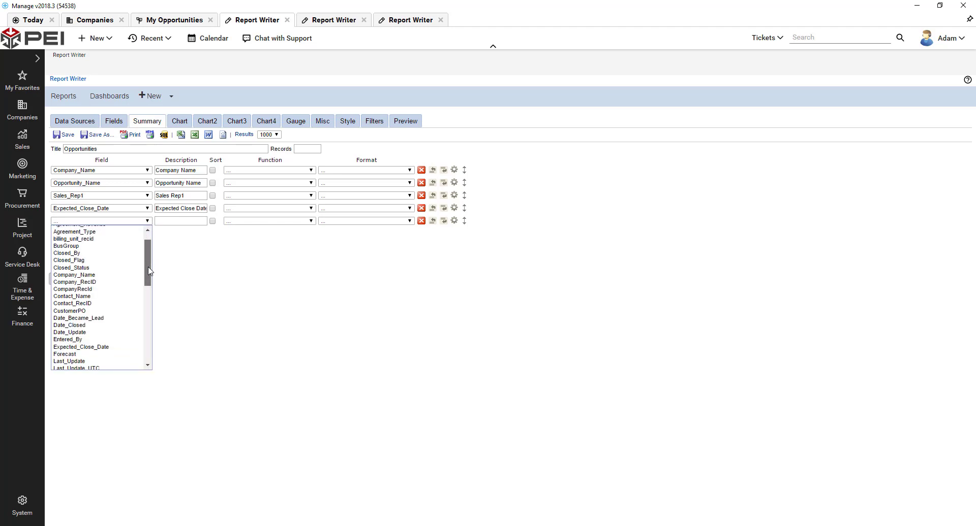
left_click(110, 325)
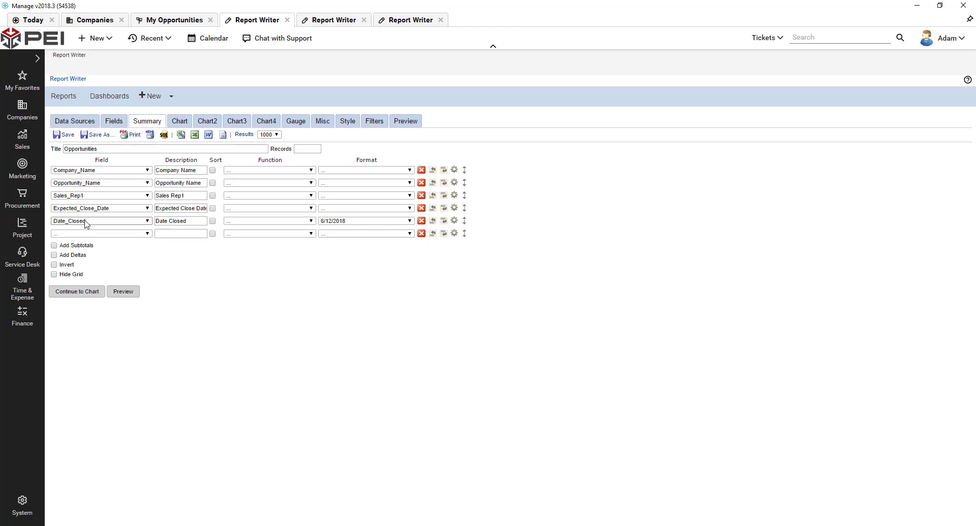
Add Total_Revenue and Total_Cost to the summary fields
left_click(133, 234)
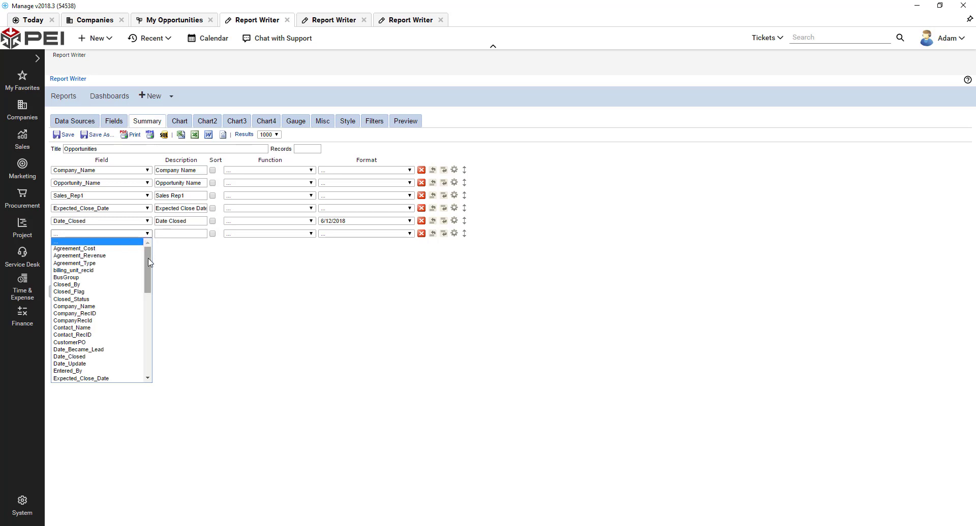
left_click_drag(147, 260, 152, 353)
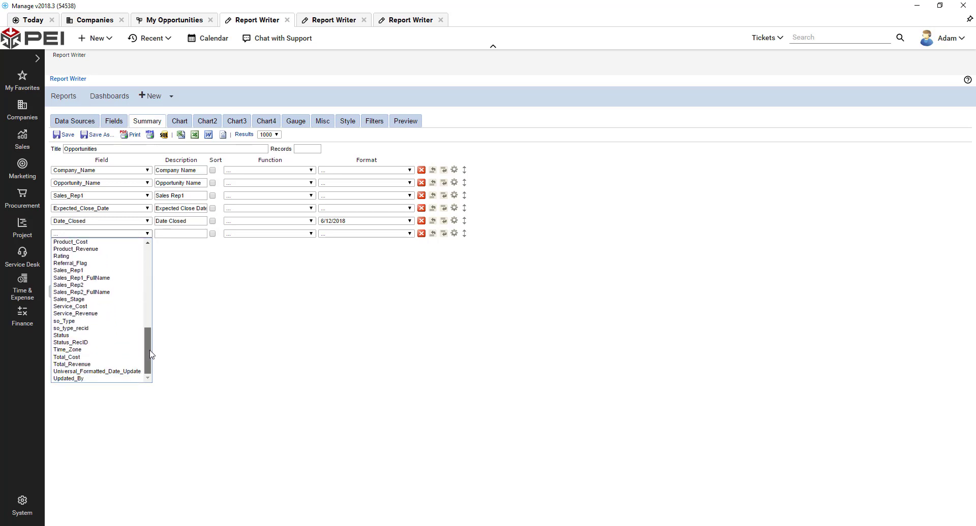
left_click(105, 365)
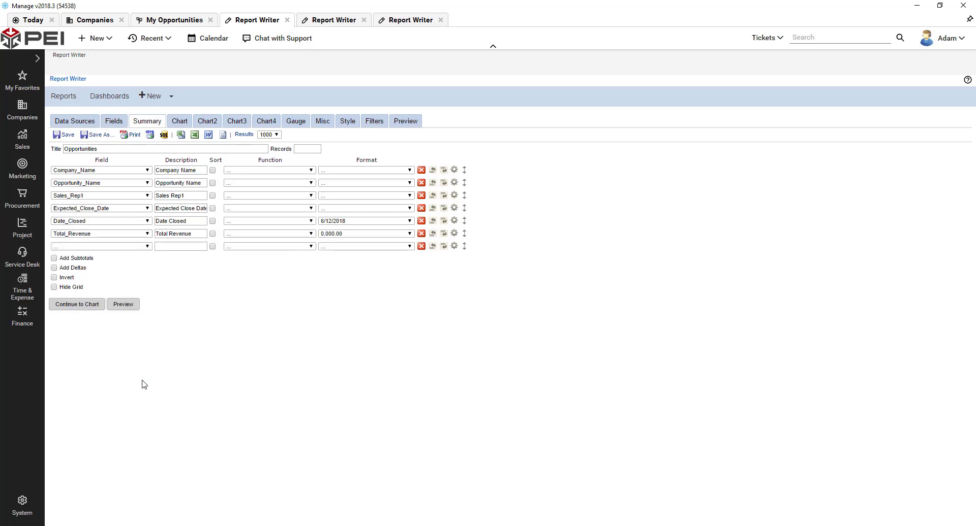
left_click(141, 248)
scroll(150, 302, "down", 3)
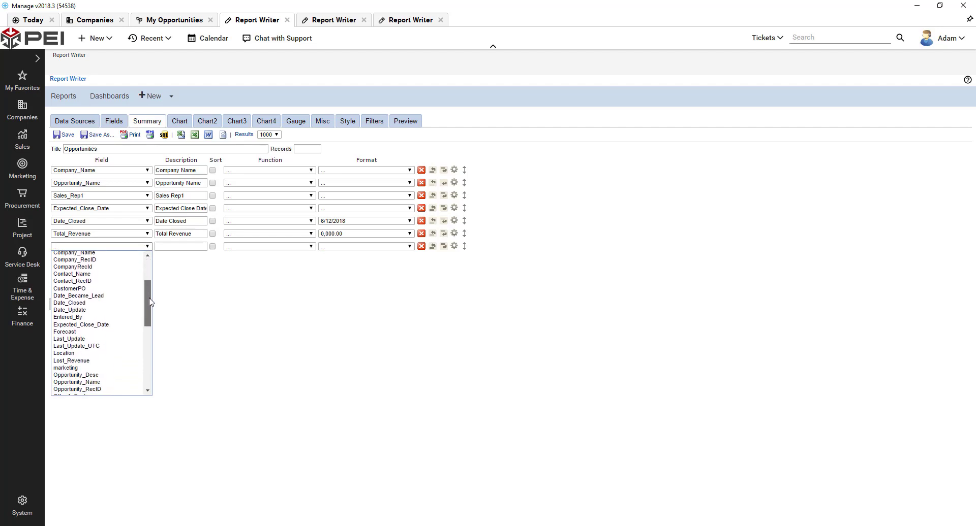
left_click_drag(150, 303, 159, 363)
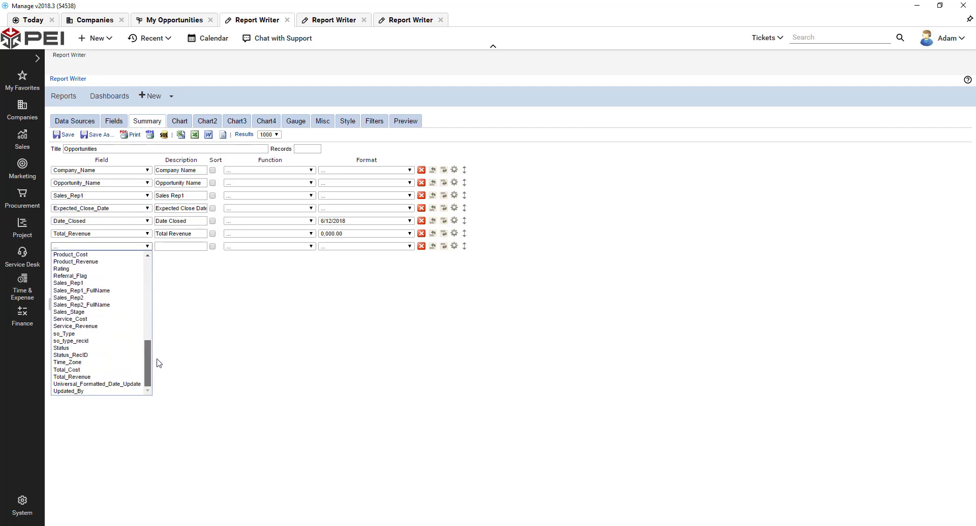
left_click(96, 374)
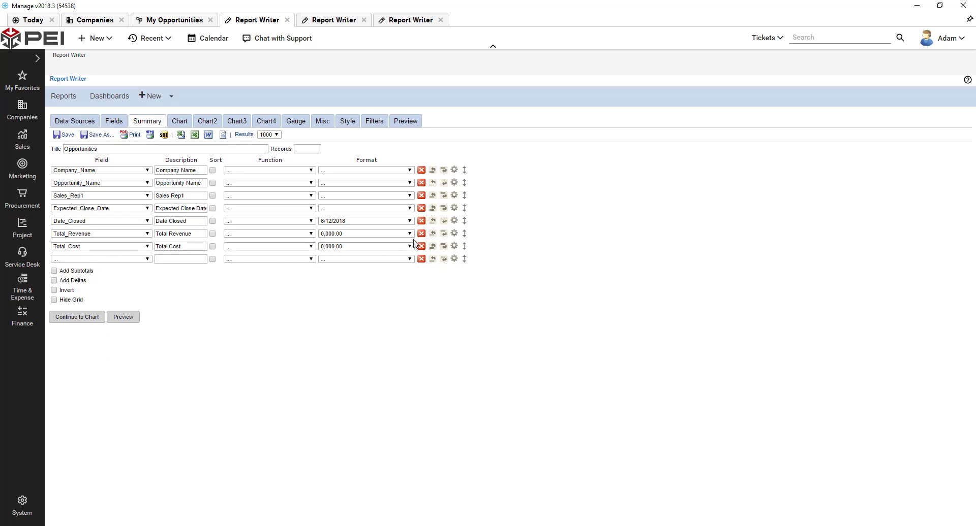
Give the Total_Cost field the expression [Total_Revenue]-[Total_Cost] in its advanced properties
left_click(455, 247)
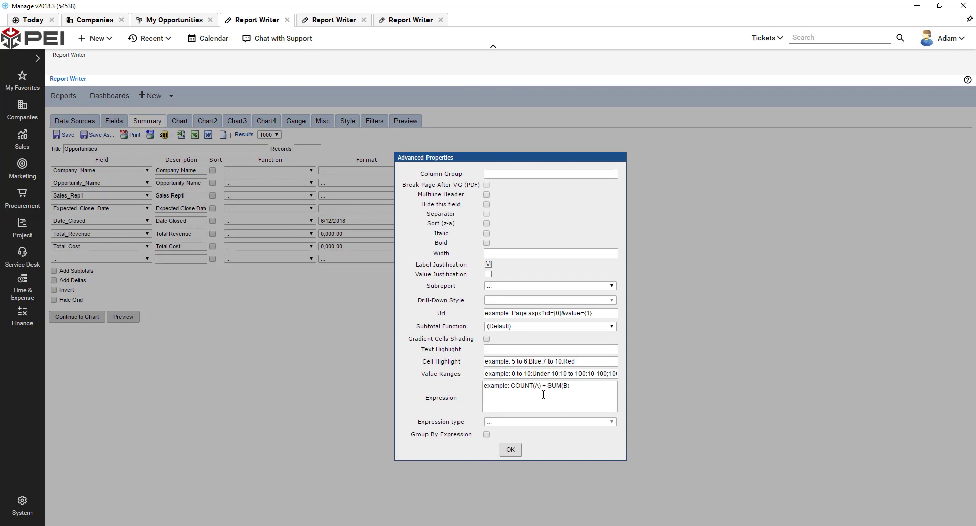
left_click_drag(578, 391, 462, 396)
key("Delete")
type("[Total_Revuen")
key("BackSpace")
key("BackSpace")
key("BackSpace")
type("enue]-[Total Cost")
key("BackSpace")
key("BackSpace")
key("BackSpace")
key("BackSpace")
key("BackSpace")
type("_Cos")
left_click(511, 450)
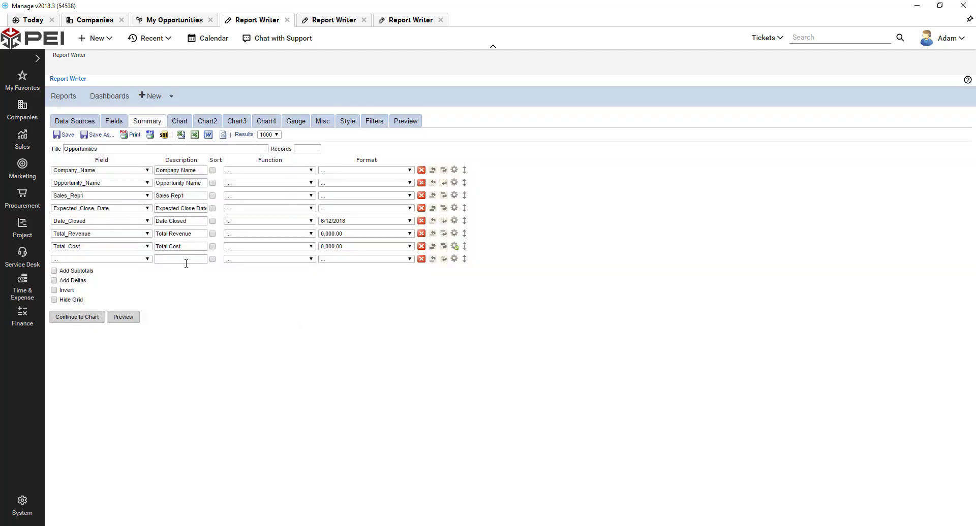
Change the Total_Cost description to Gross Profit and the Sales_Rep1 description to Account Manager
left_click(189, 246)
left_click_drag(188, 246, 156, 244)
key("BackSpace")
key("BackSpace")
type("Gross Profit")
left_click_drag(189, 196, 151, 198)
type("Account Manager")
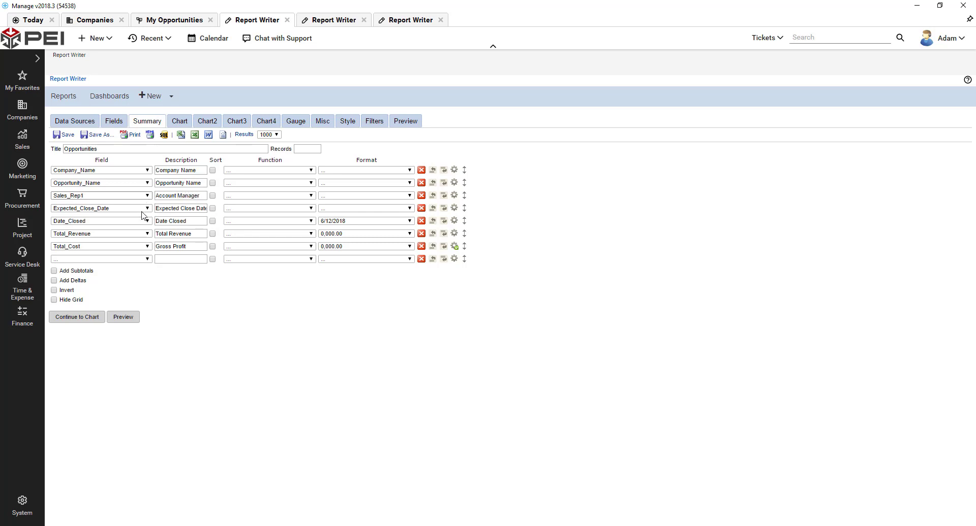
Add Status and Sales_Stage as the last summary fields
left_click(146, 259)
left_click_drag(150, 286, 157, 371)
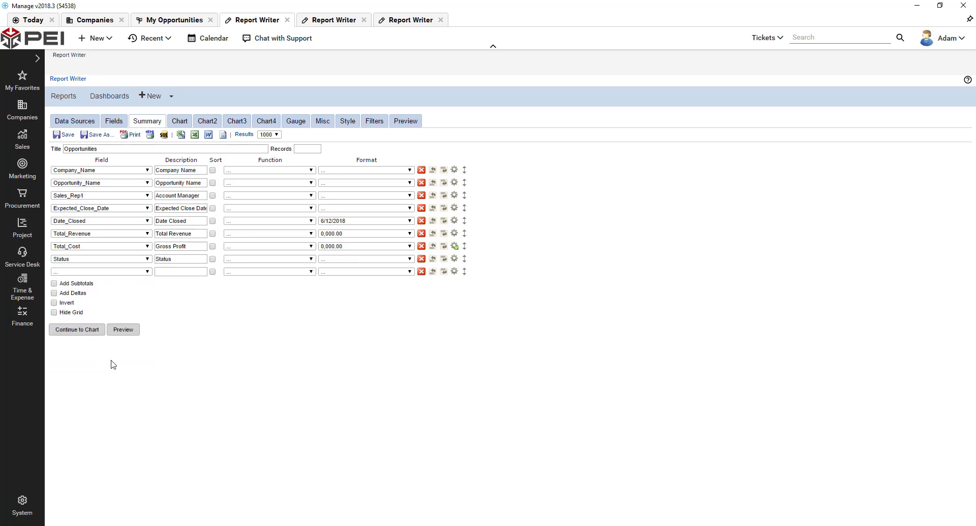
left_click(142, 274)
scroll(151, 328, "down", 5)
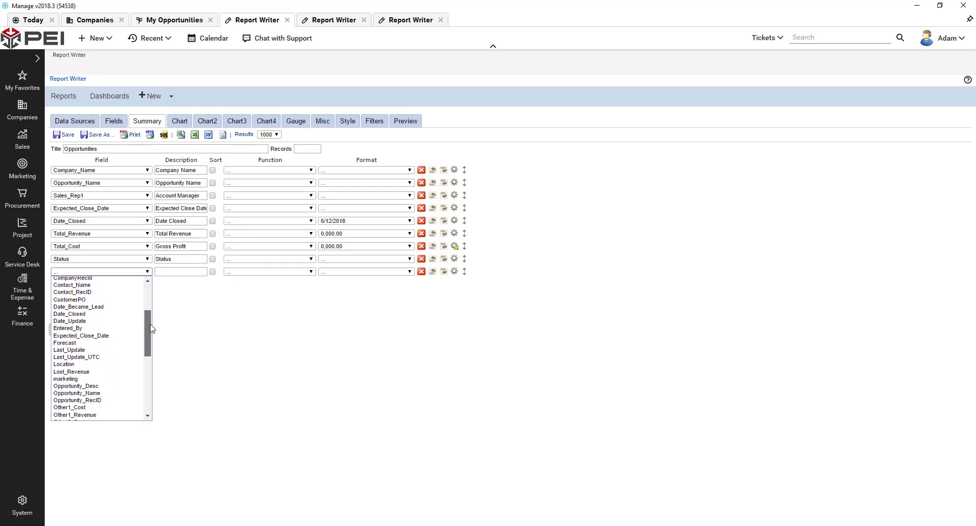
left_click_drag(151, 327, 148, 377)
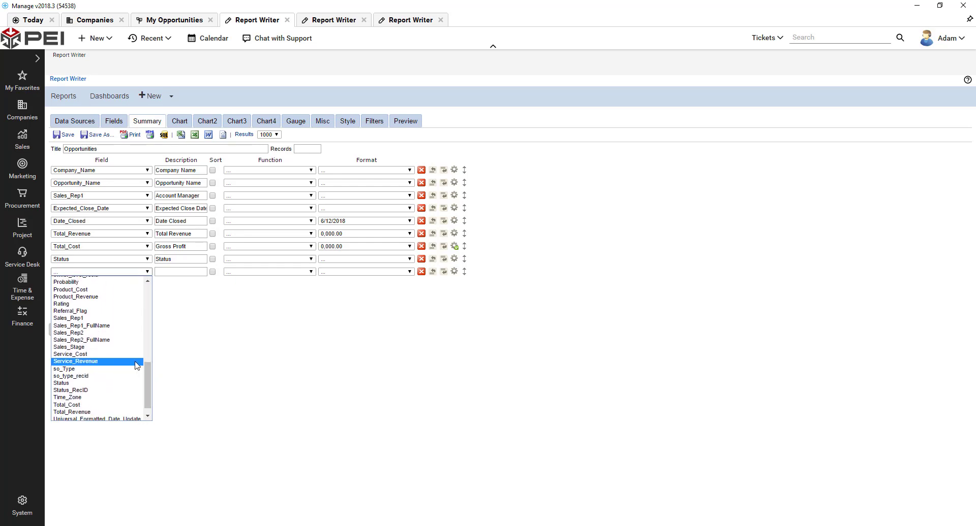
left_click(122, 347)
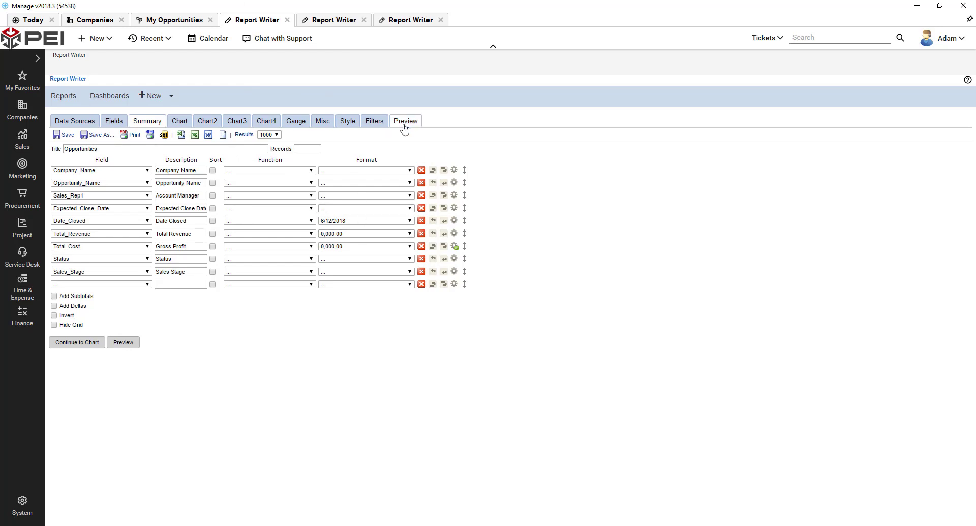
Set the format of the Total_Revenue and Total_Cost fields to $0.00
left_click(394, 234)
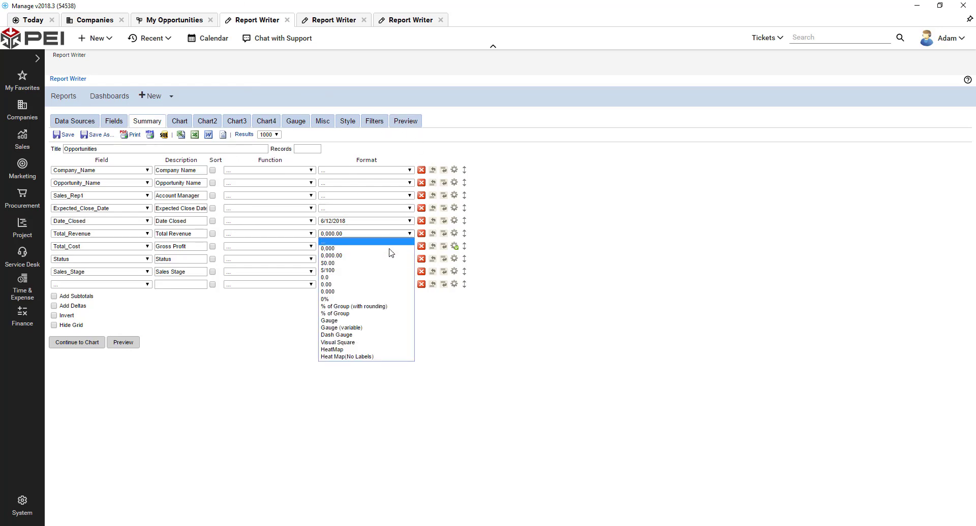
left_click(373, 264)
left_click(370, 247)
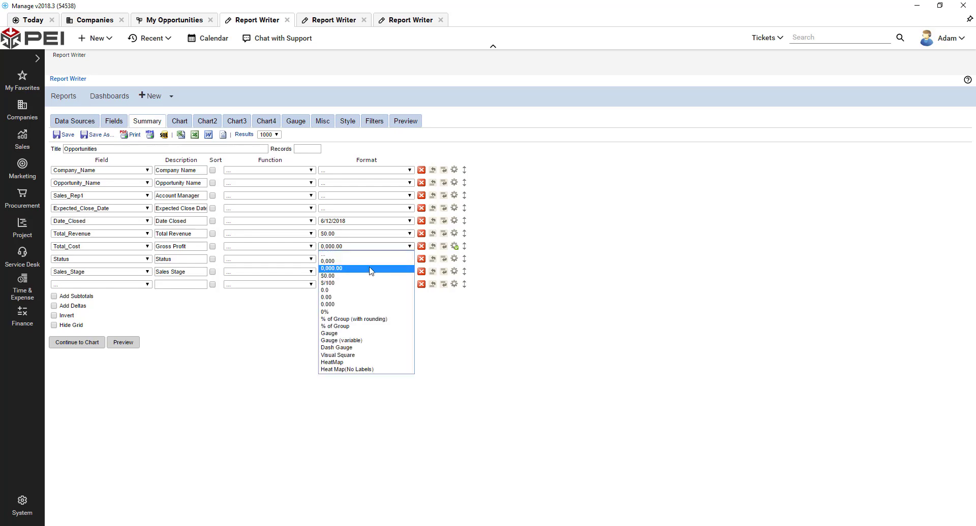
left_click(371, 276)
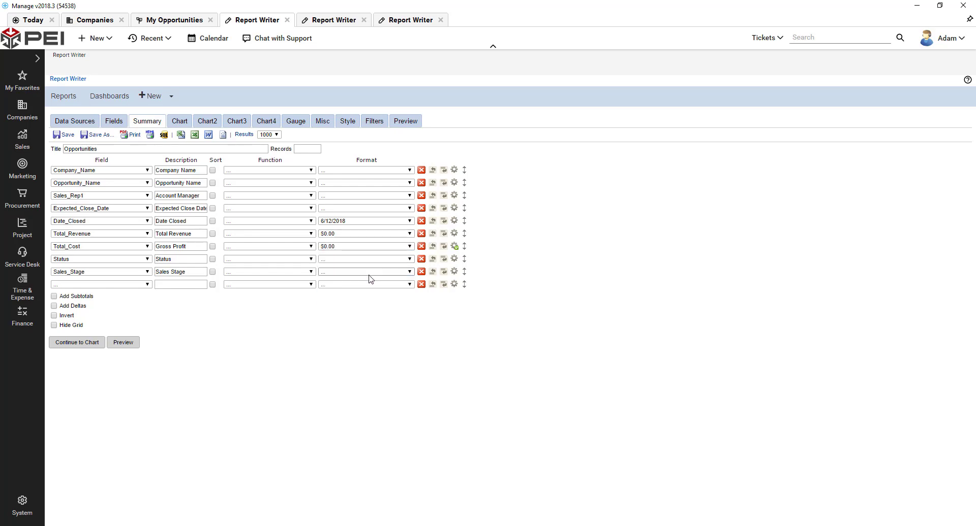
Preview the Opportunities report and examine its Gross Profit column
left_click(403, 123)
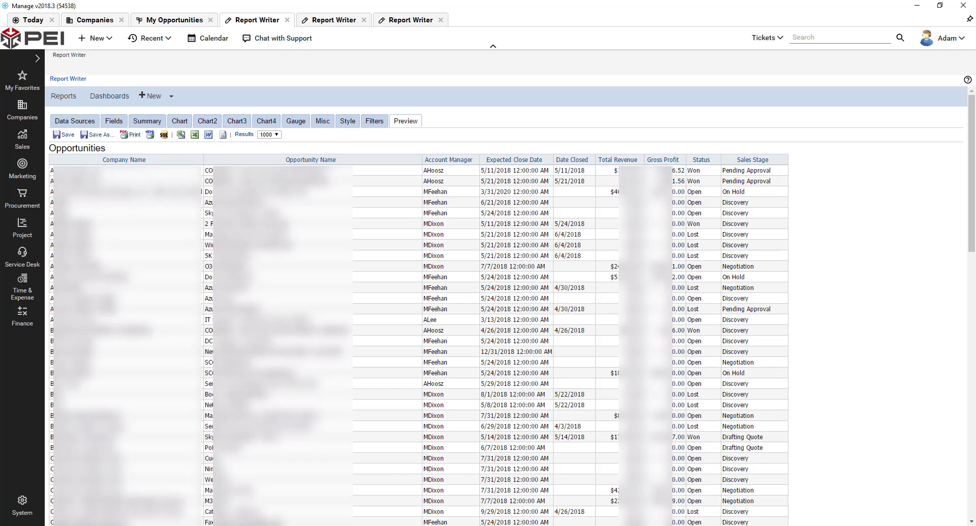
left_click_drag(660, 170, 684, 168)
left_click(674, 173)
Add a report filter on the Sales_Rep1 field with the Equals (Multiple) operator
left_click(375, 122)
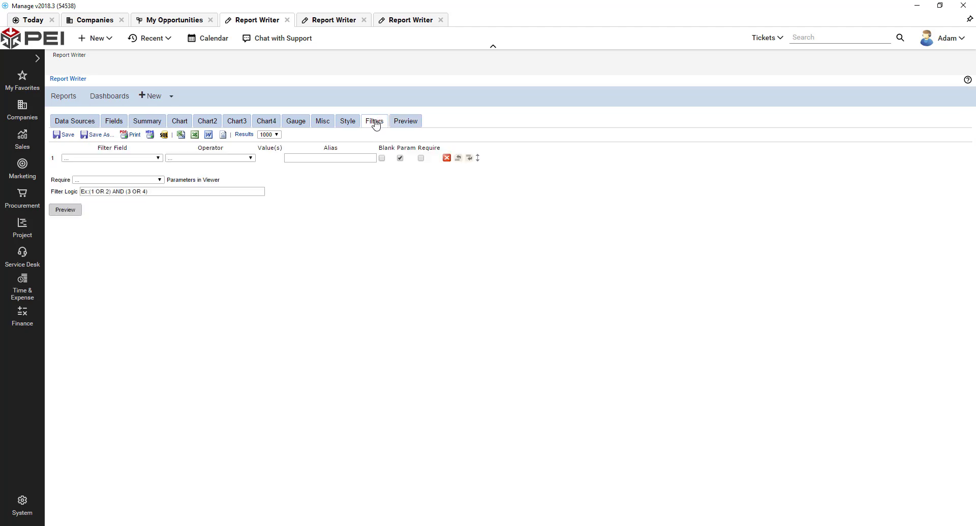
left_click(136, 159)
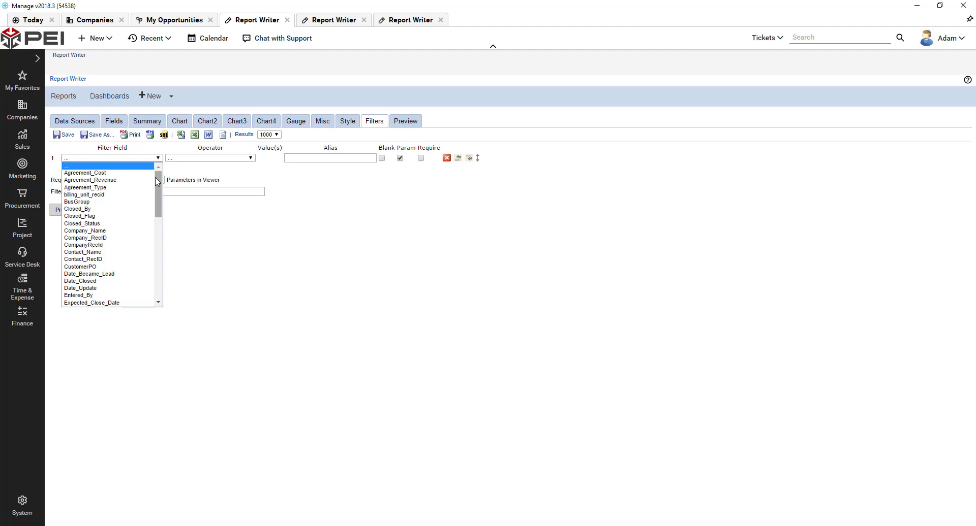
scroll(156, 188, "down", 1)
left_click_drag(157, 193, 159, 246)
left_click(100, 267)
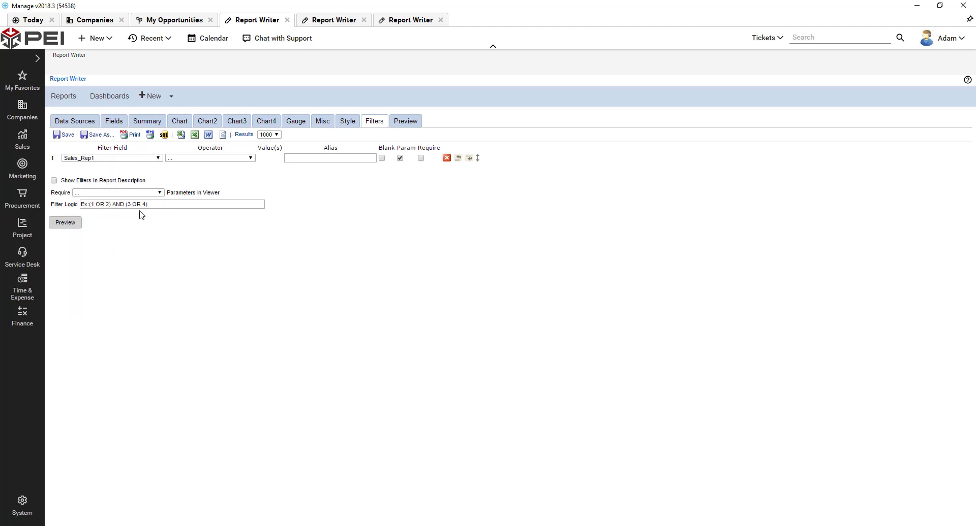
left_click(188, 159)
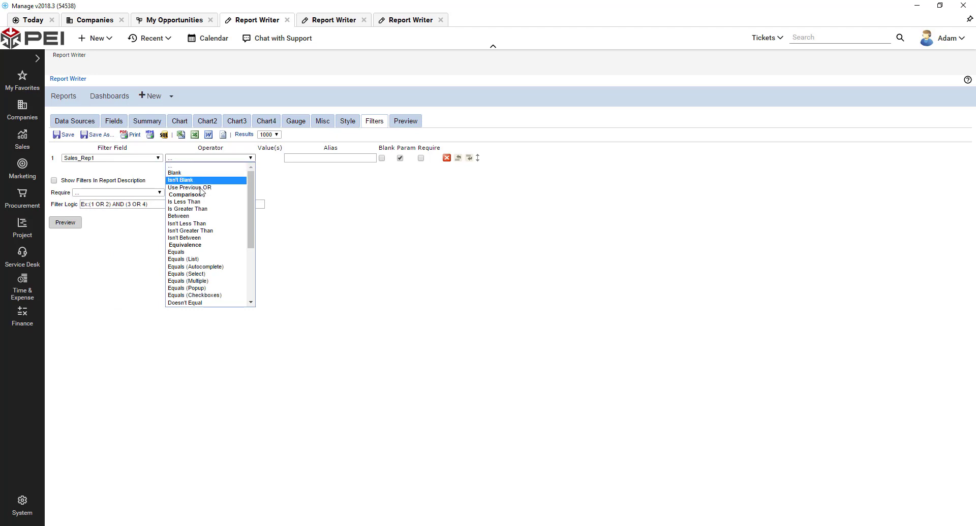
left_click(215, 281)
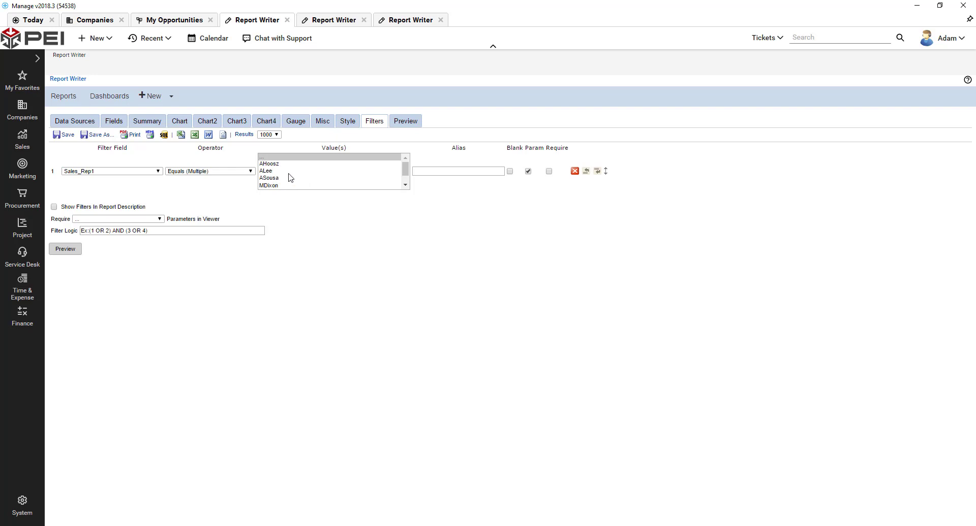
left_click(276, 186)
scroll(279, 185, "down", 1)
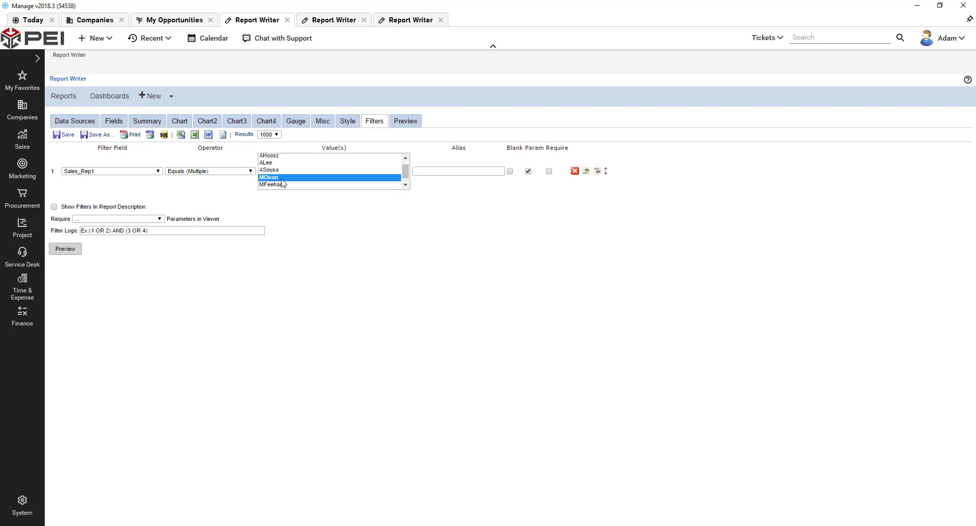
left_click(279, 179, "ctrl")
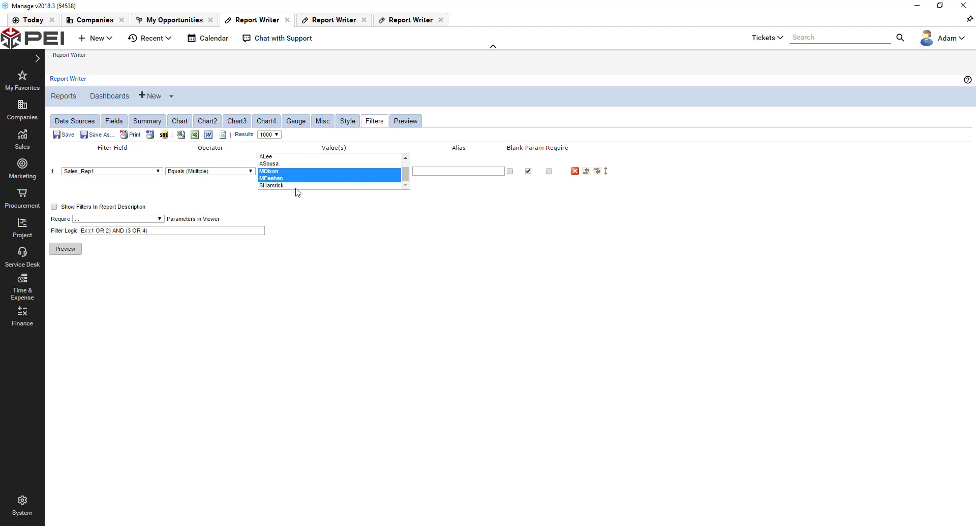
left_click(528, 171)
left_click(549, 171)
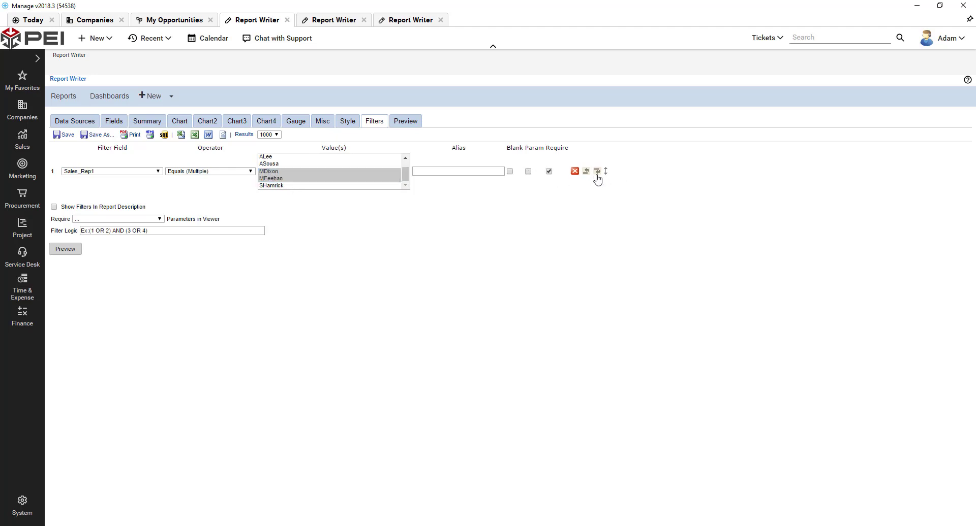
Add a second filter on the Status field with the Equals (Select) operator
left_click(597, 171)
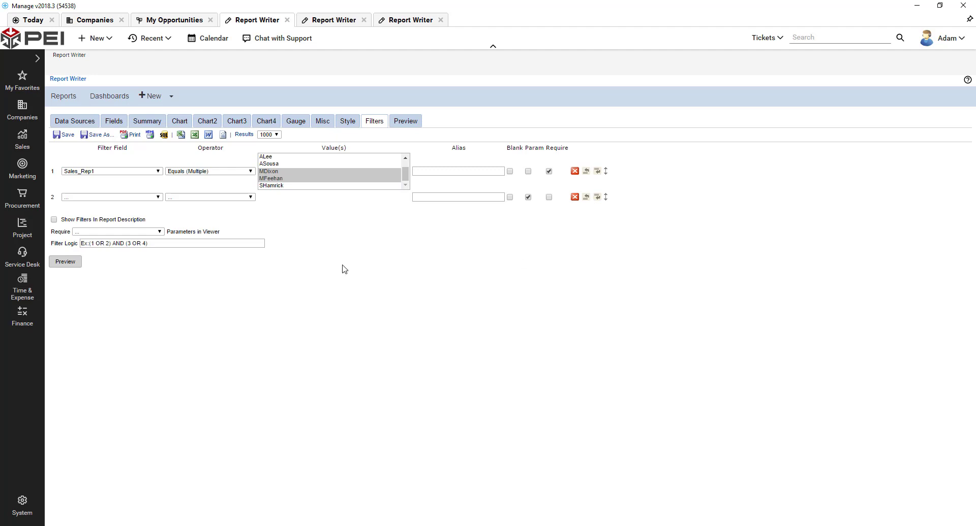
left_click(110, 197)
left_click_drag(161, 223, 156, 304)
left_click(102, 302)
left_click(214, 197)
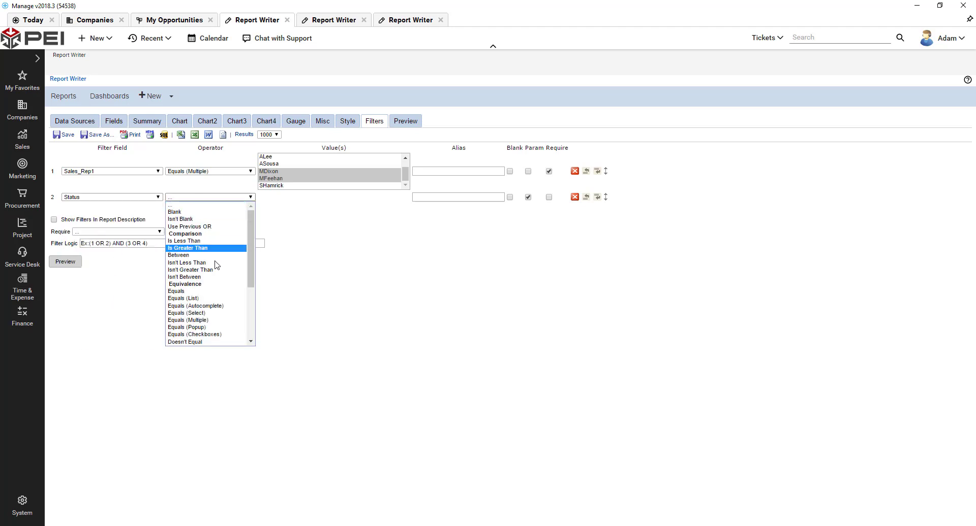
left_click(220, 313)
Set the Status filter to Won, make it required instead of a parameter, and check the account managers in the preview
left_click(303, 200)
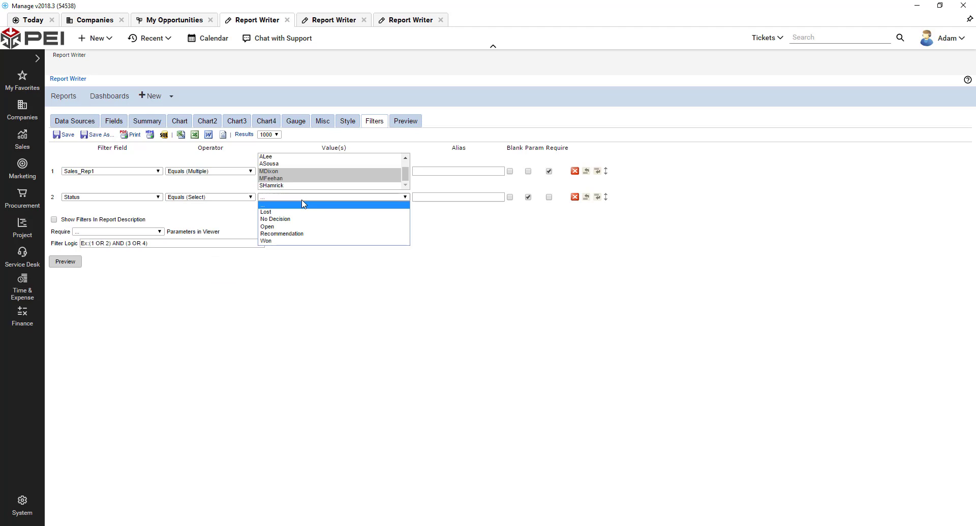
left_click(300, 241)
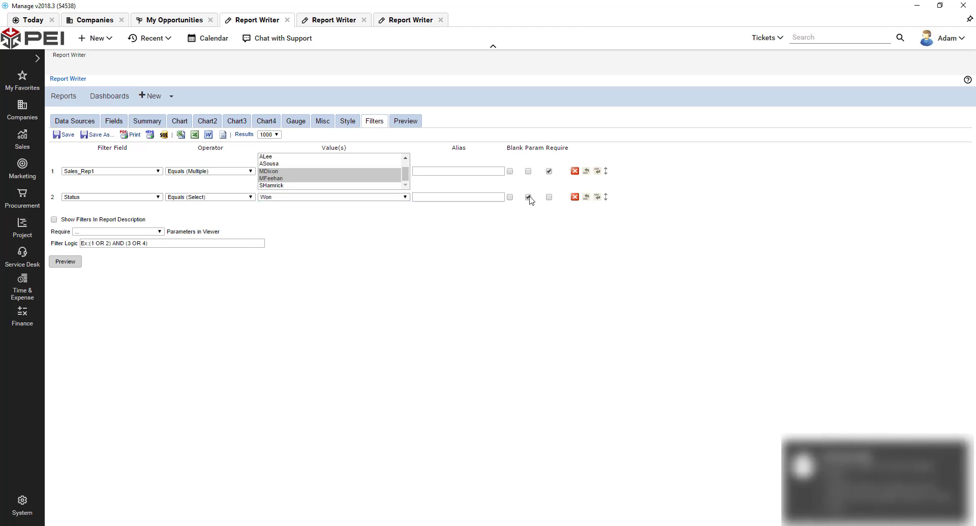
left_click(549, 197)
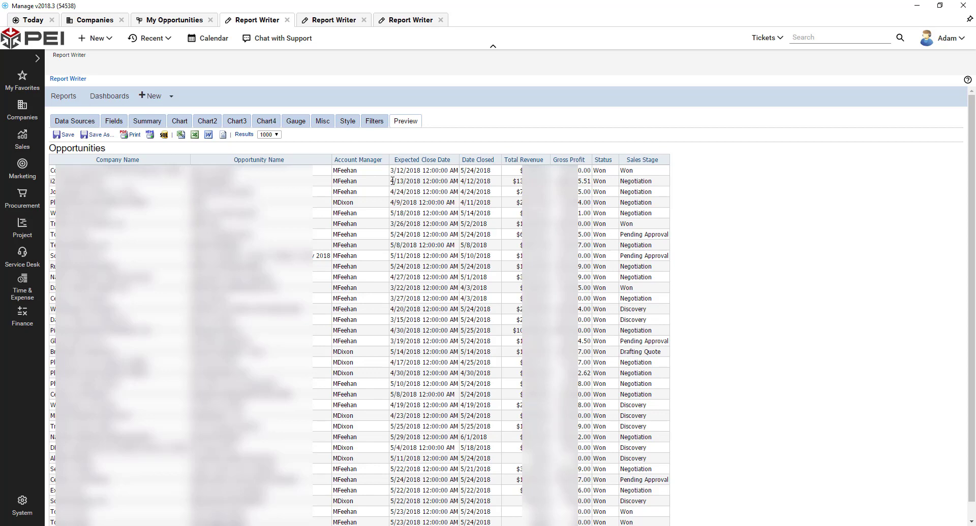
left_click_drag(333, 192, 345, 202)
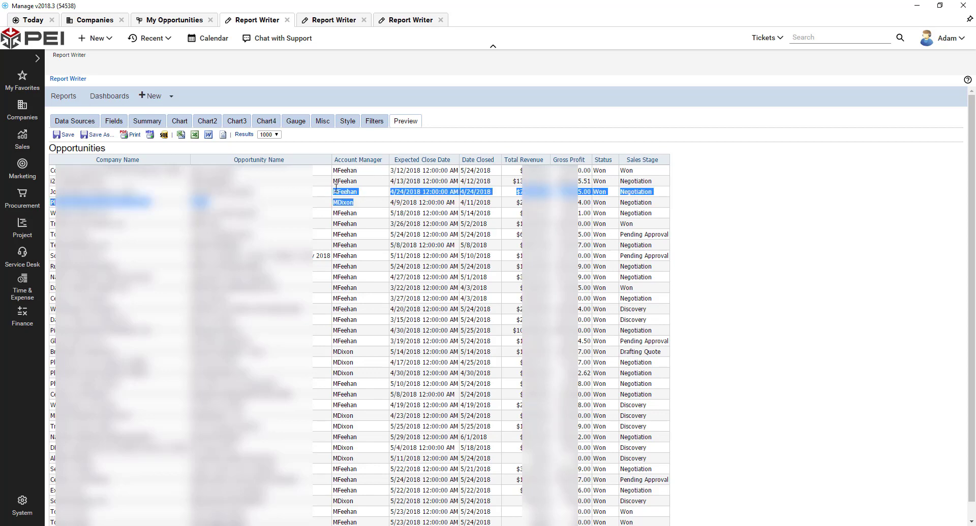
left_click(378, 212)
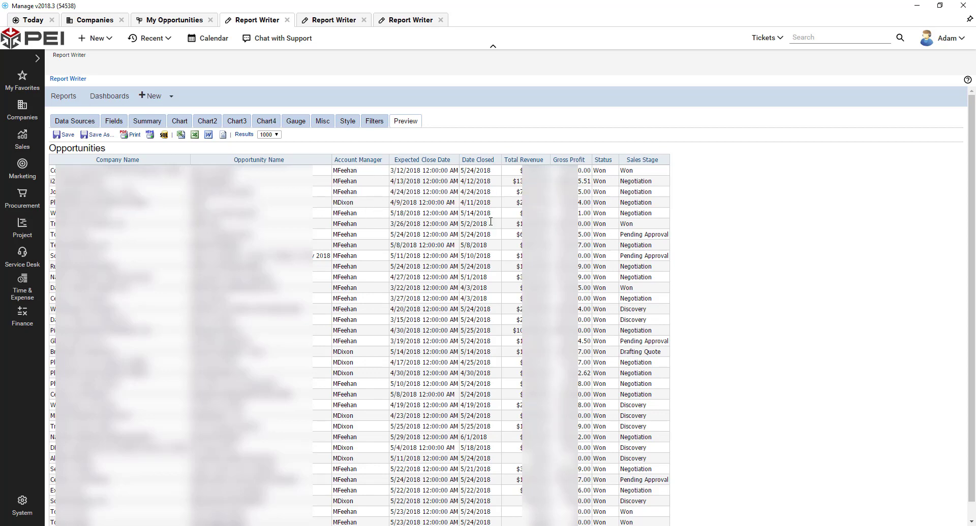
Add a third filter on the Date_Closed field with the In Time Period operator
left_click(372, 121)
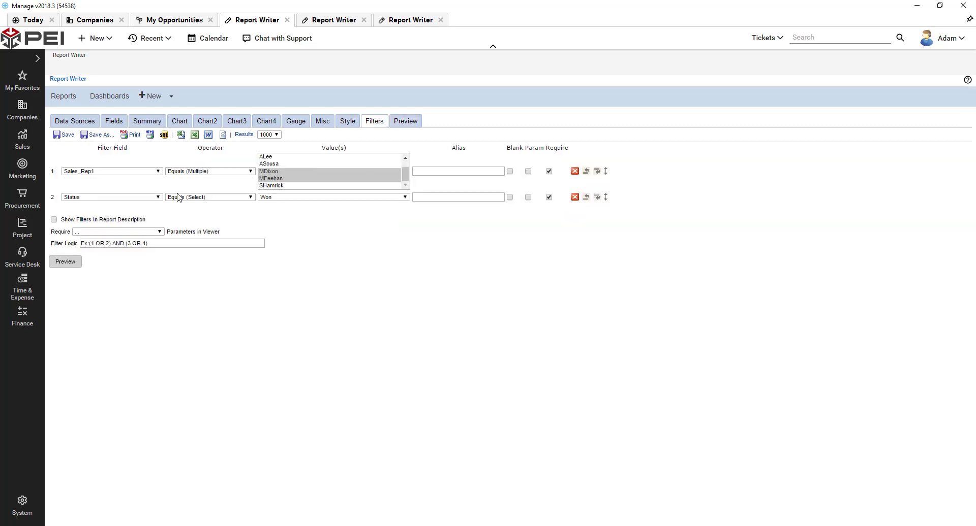
left_click(597, 198)
left_click(140, 211)
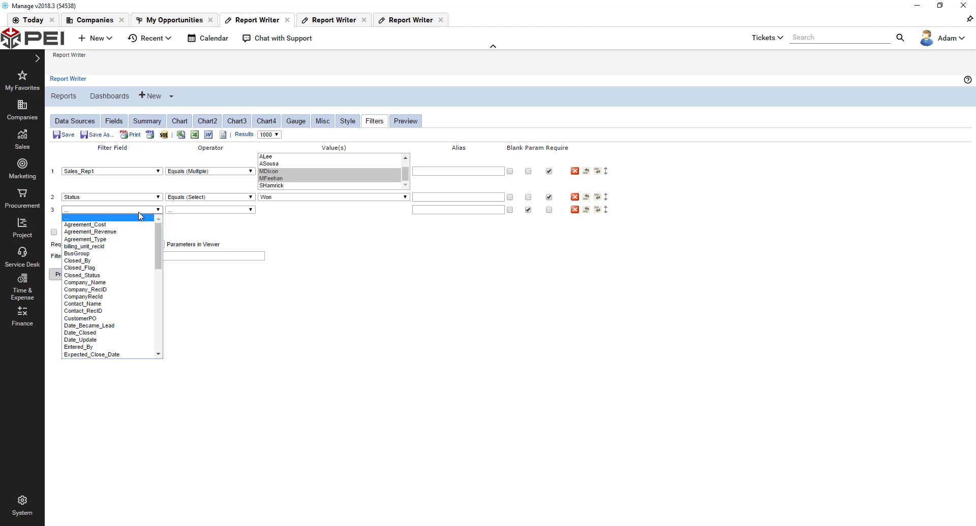
scroll(117, 285, "down", 2)
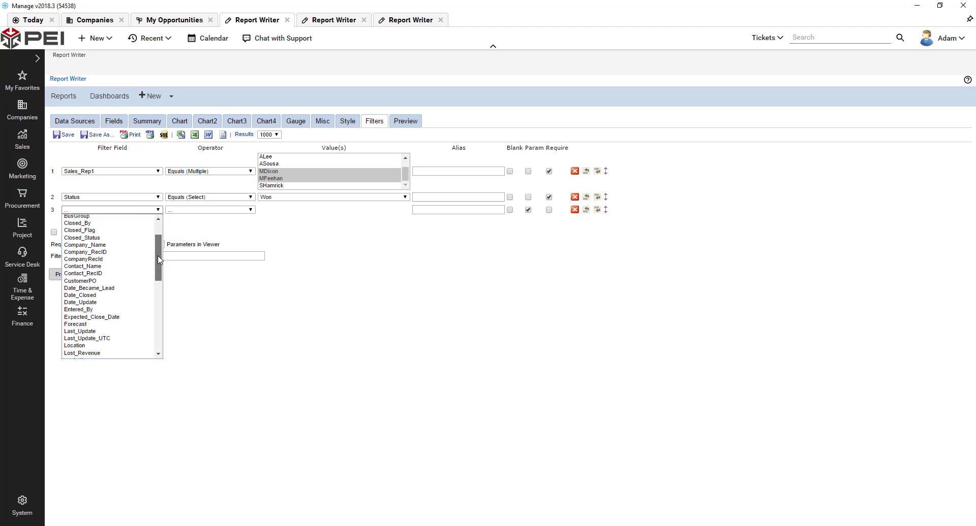
left_click(121, 296)
left_click(203, 211)
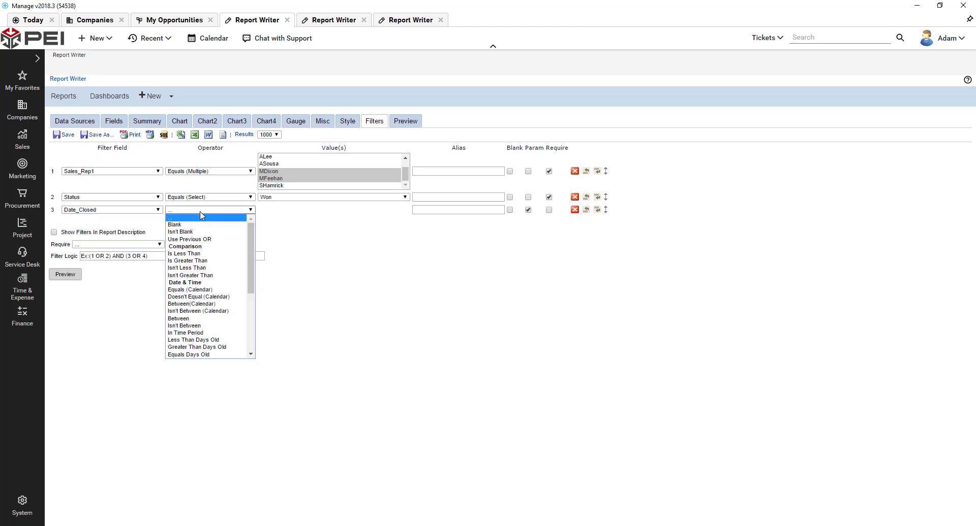
left_click(209, 333)
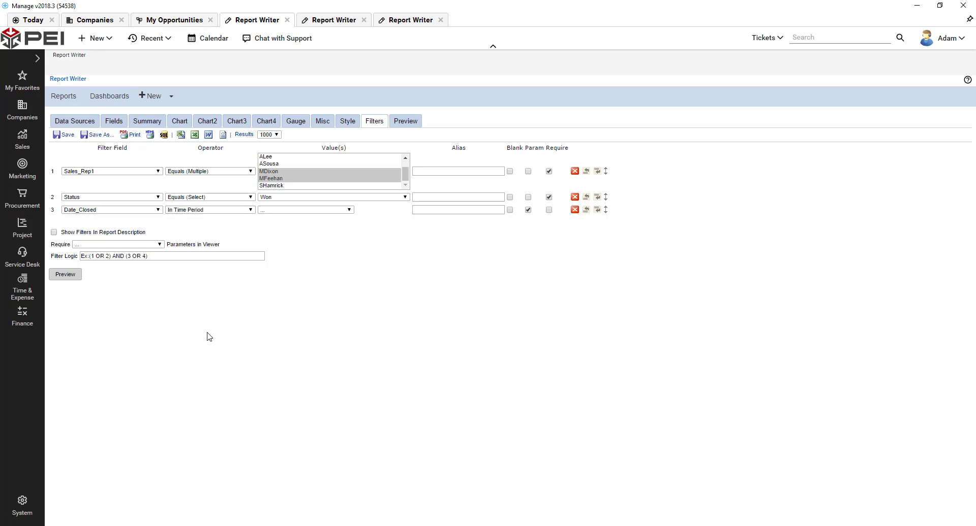
Set the Date_Closed filter to Last 30 Days, make it required instead of a parameter, and preview the report
left_click(305, 210)
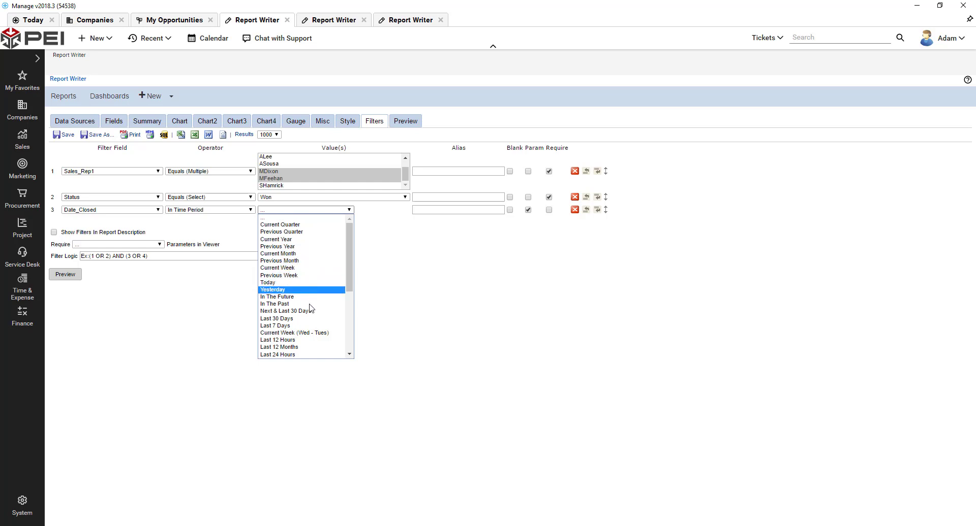
left_click(305, 321)
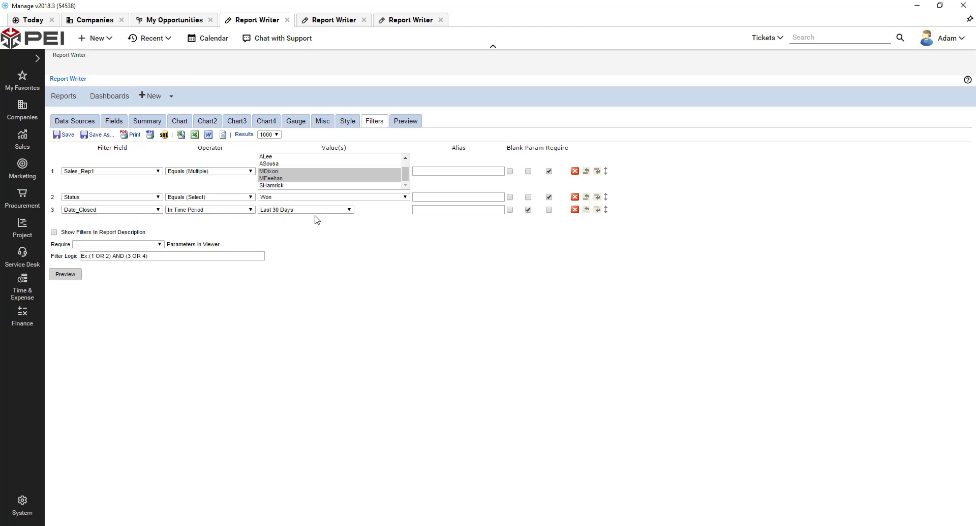
left_click(528, 210)
left_click(549, 210)
left_click(410, 125)
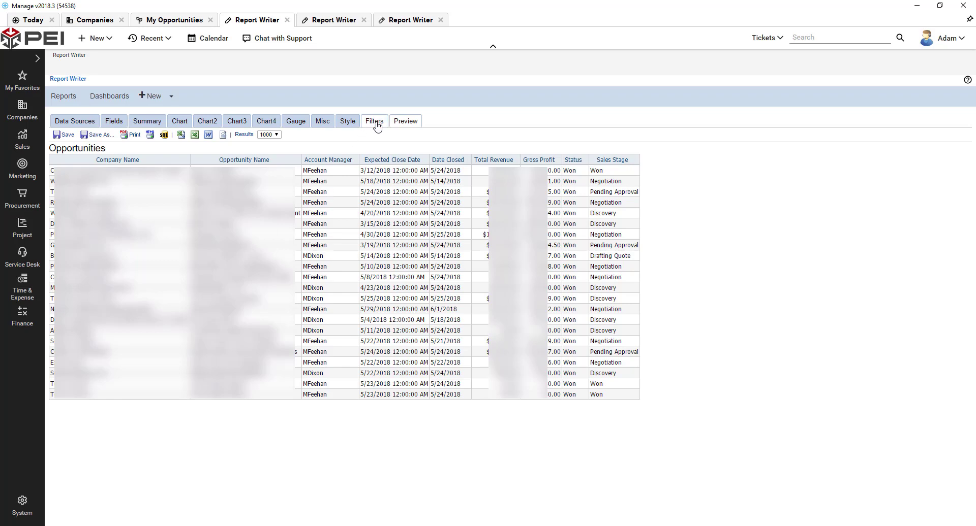
Review the report's data source and summary field settings and compare them with the report preview
left_click(75, 120)
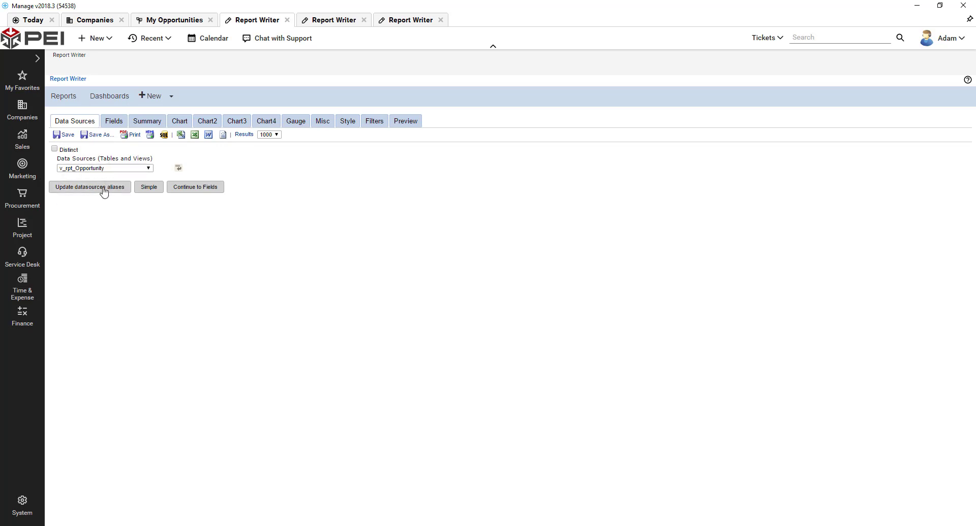
left_click(399, 123)
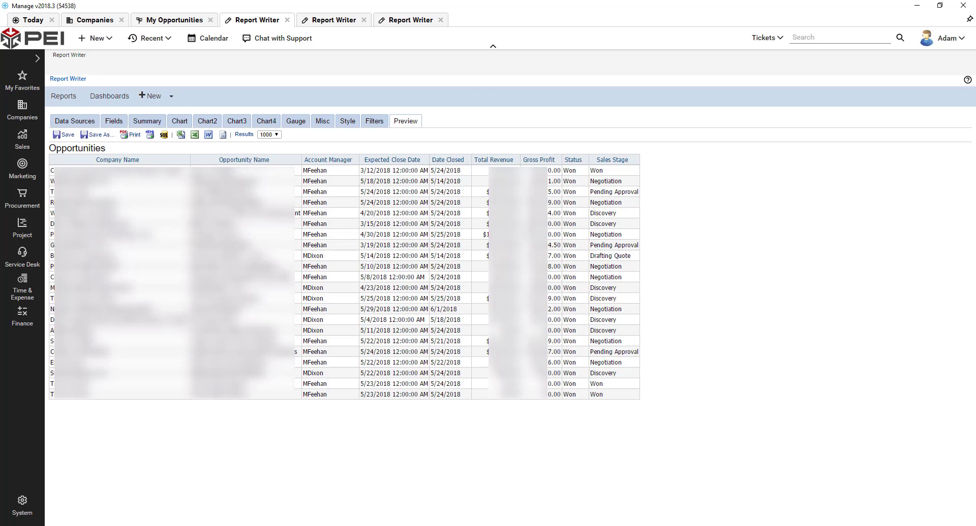
left_click(141, 124)
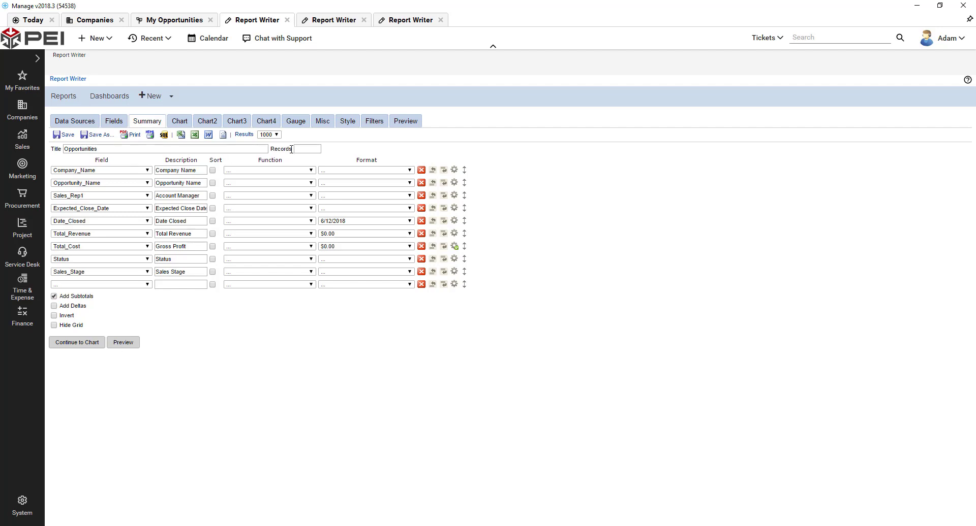
left_click(405, 122)
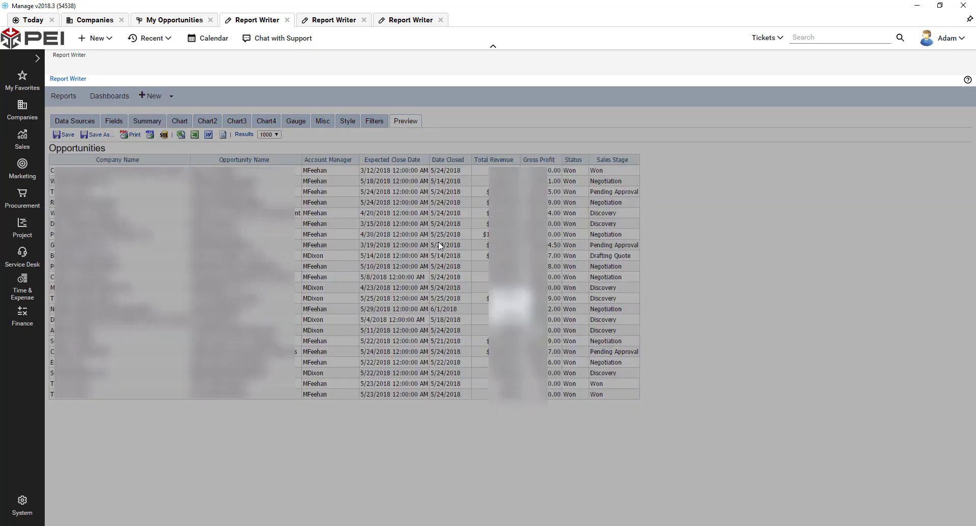